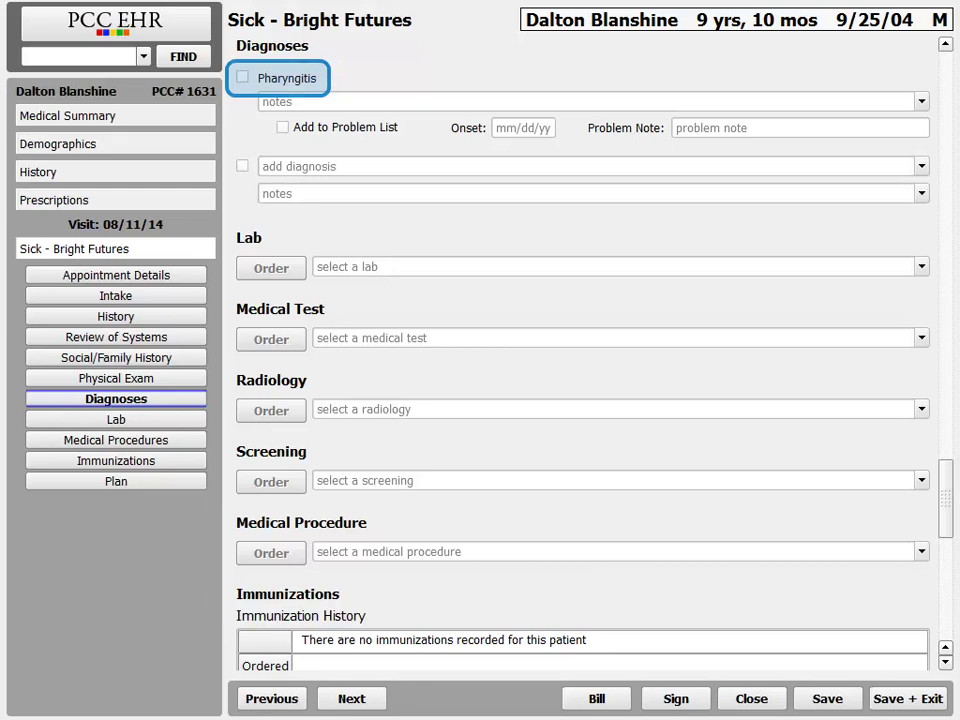
# Step: Add Pharyngitis with the remembered note 'Patient note about the pharyngitis diagnosis'
pyautogui.click(290, 82)
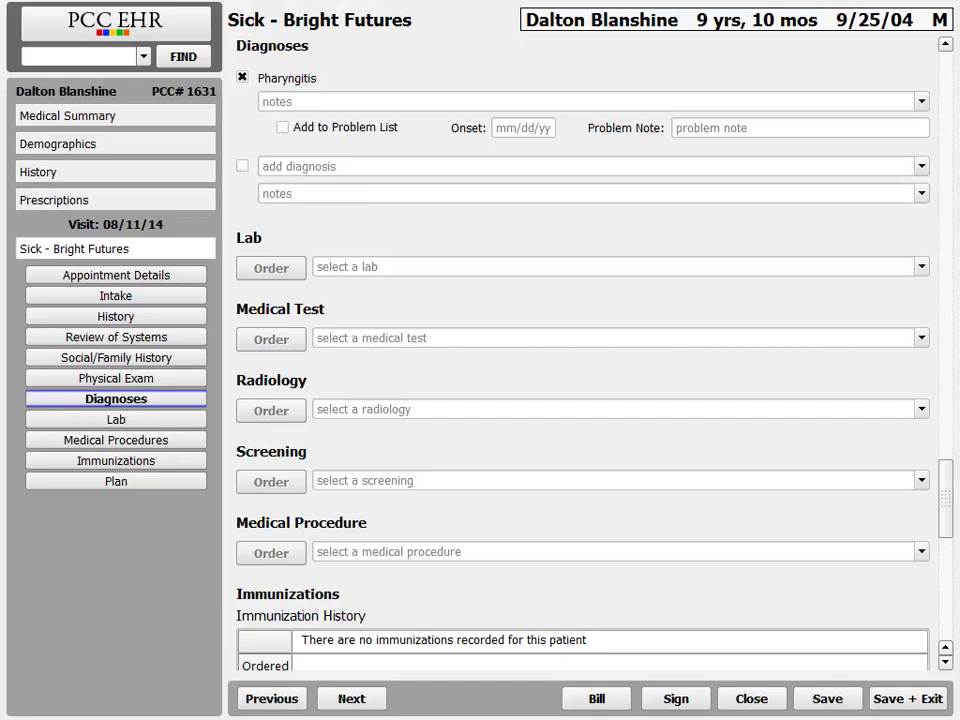
pyautogui.press('Tab')
pyautogui.write('A')
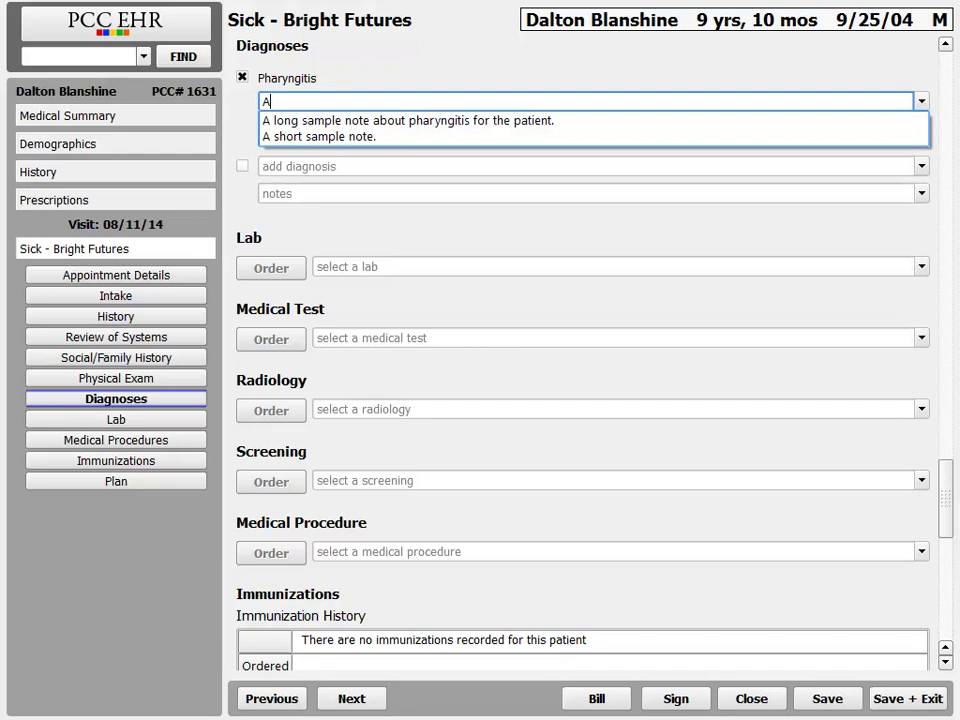
pyautogui.press('BackSpace')
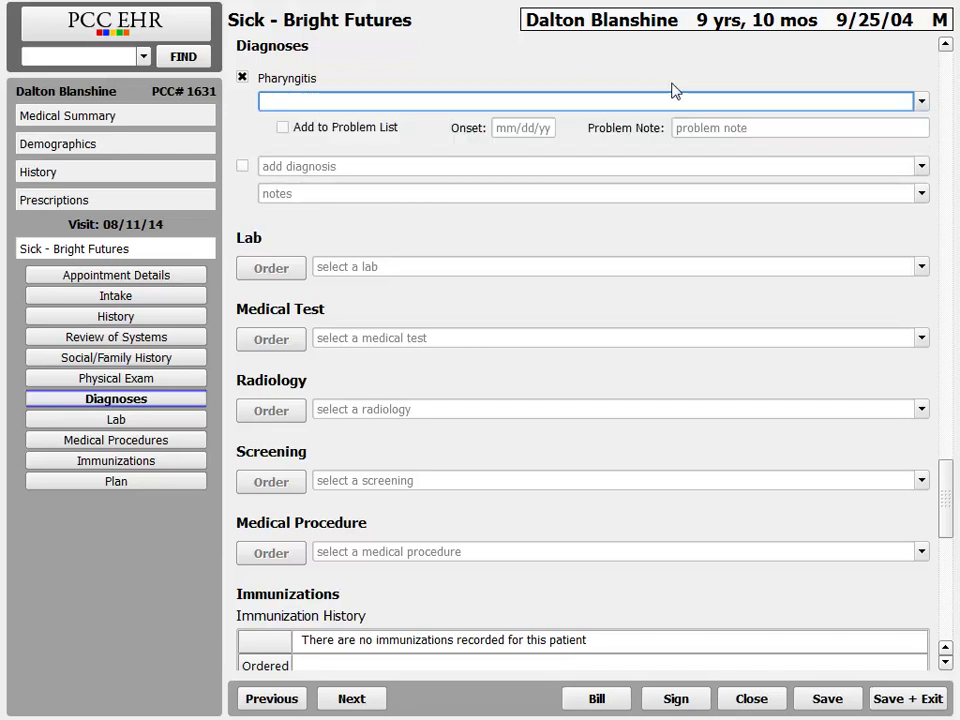
pyautogui.click(921, 101)
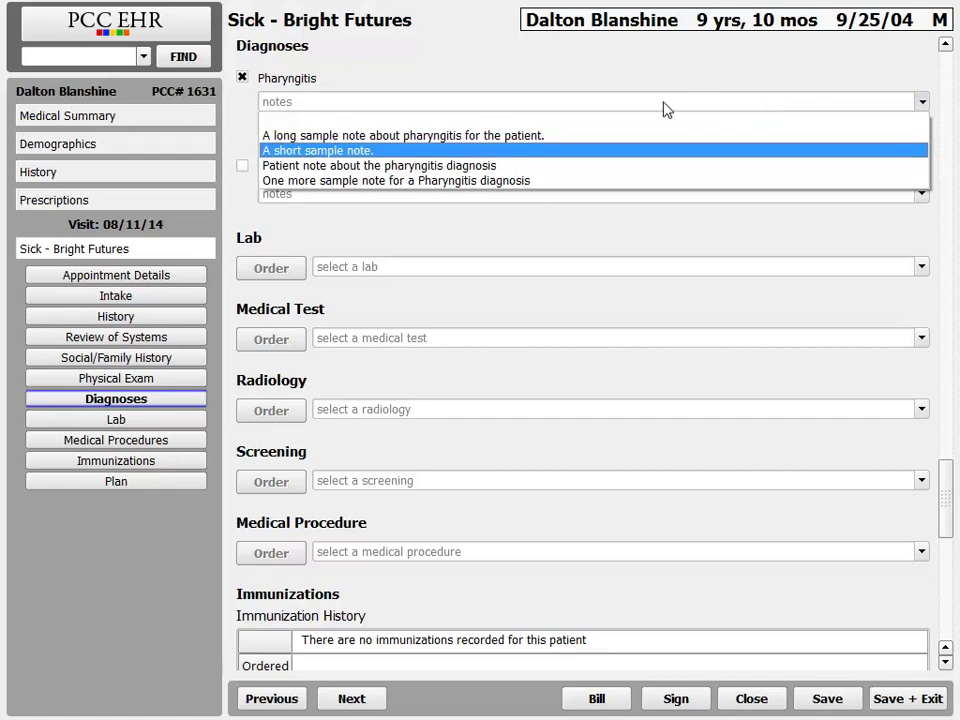
pyautogui.click(401, 165)
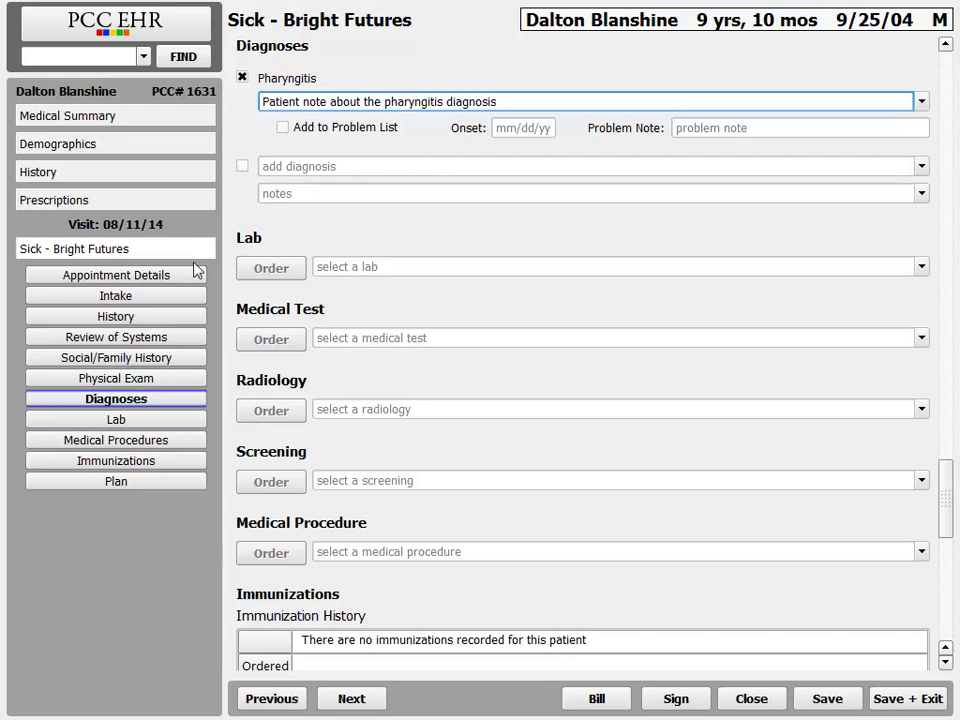
# Step: In Plan, set Medication to 'Albuterol rescue inhaler as needed, and an additional note'
pyautogui.click(116, 481)
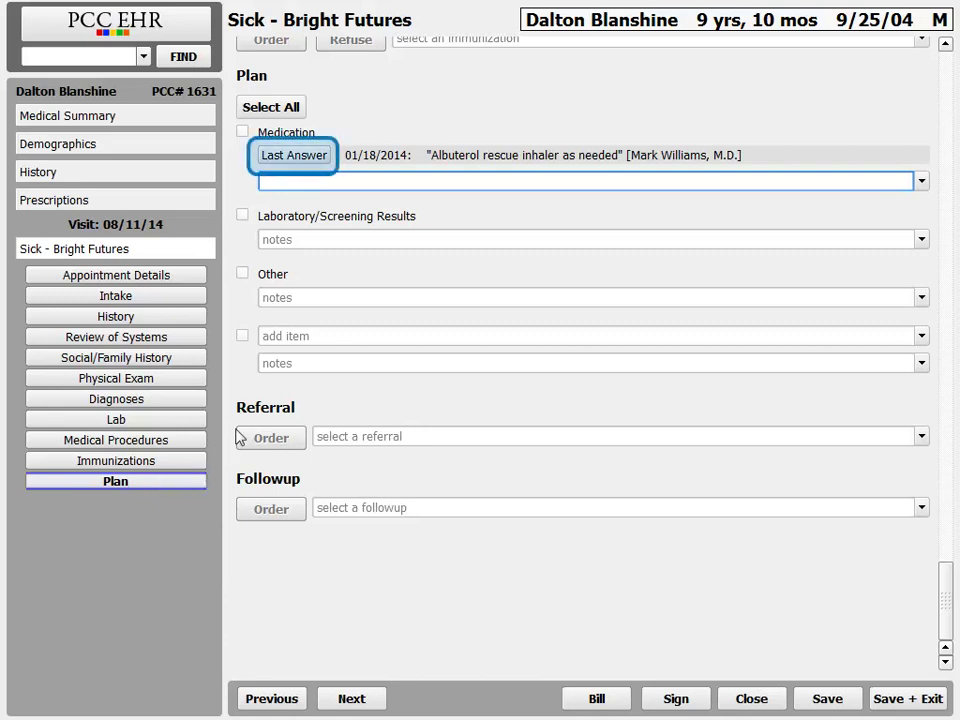
pyautogui.click(292, 158)
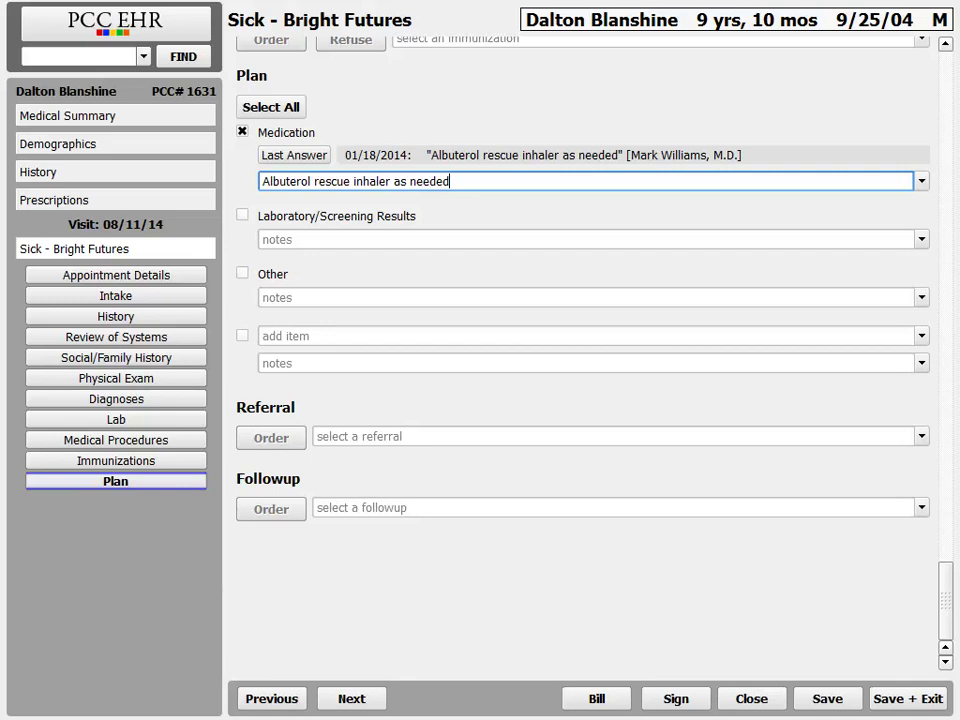
pyautogui.write(', and an additional note')
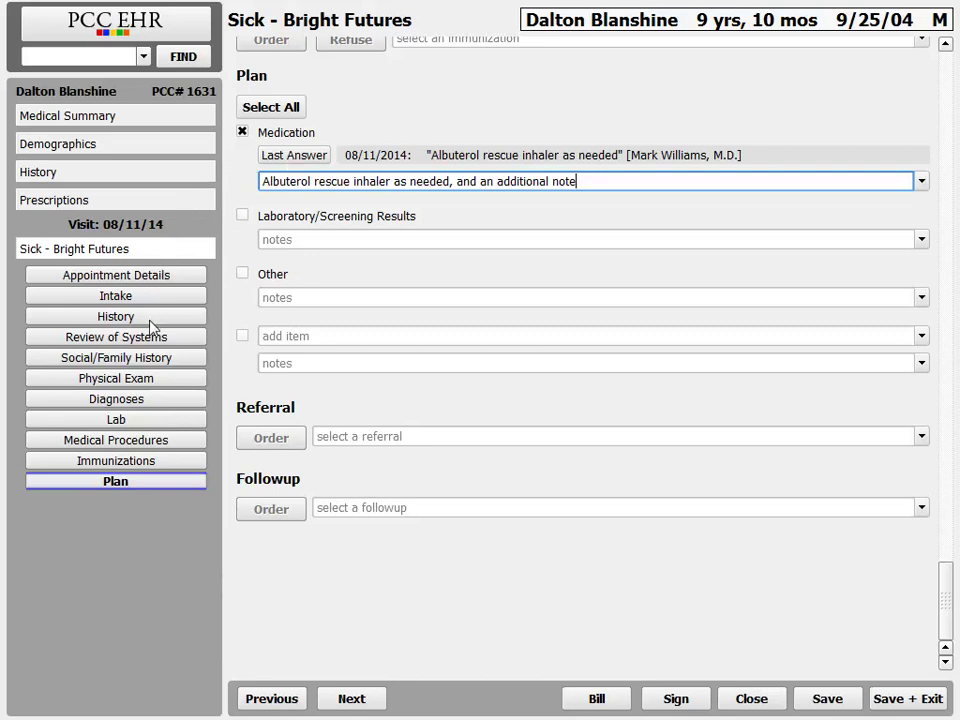
# Step: Mark General Appearance and then all Physical Exam items normal with default findings
pyautogui.click(149, 380)
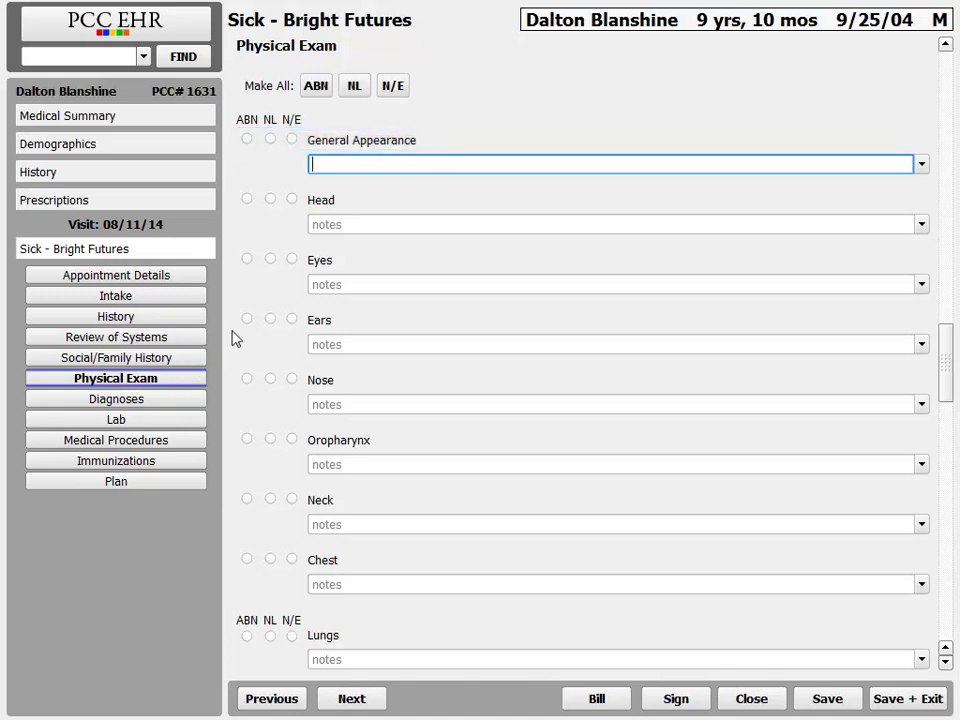
pyautogui.click(270, 138)
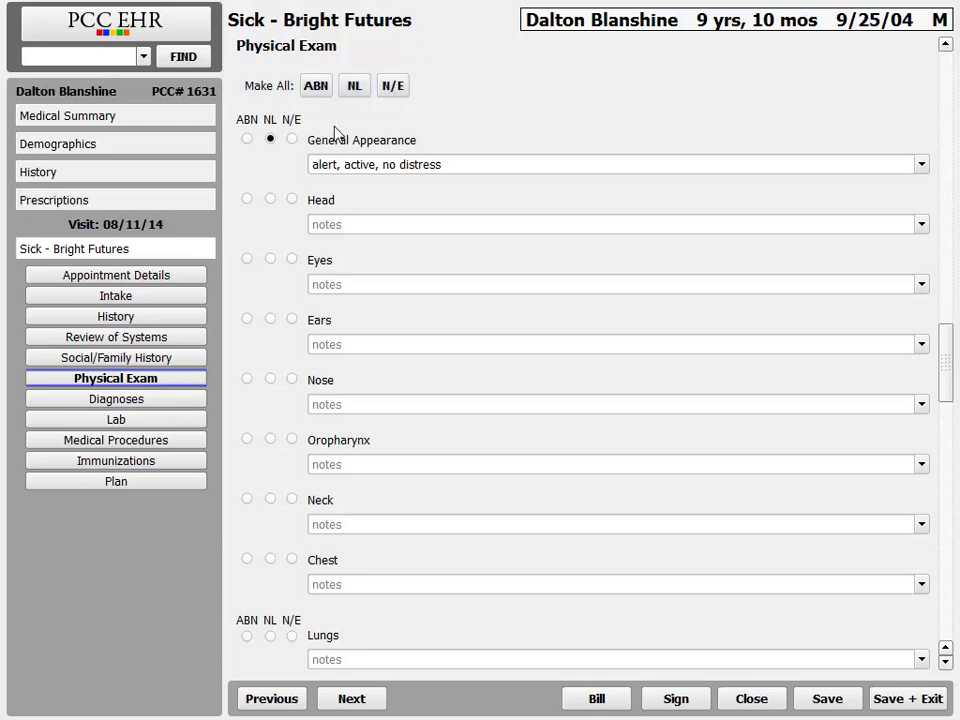
pyautogui.click(362, 87)
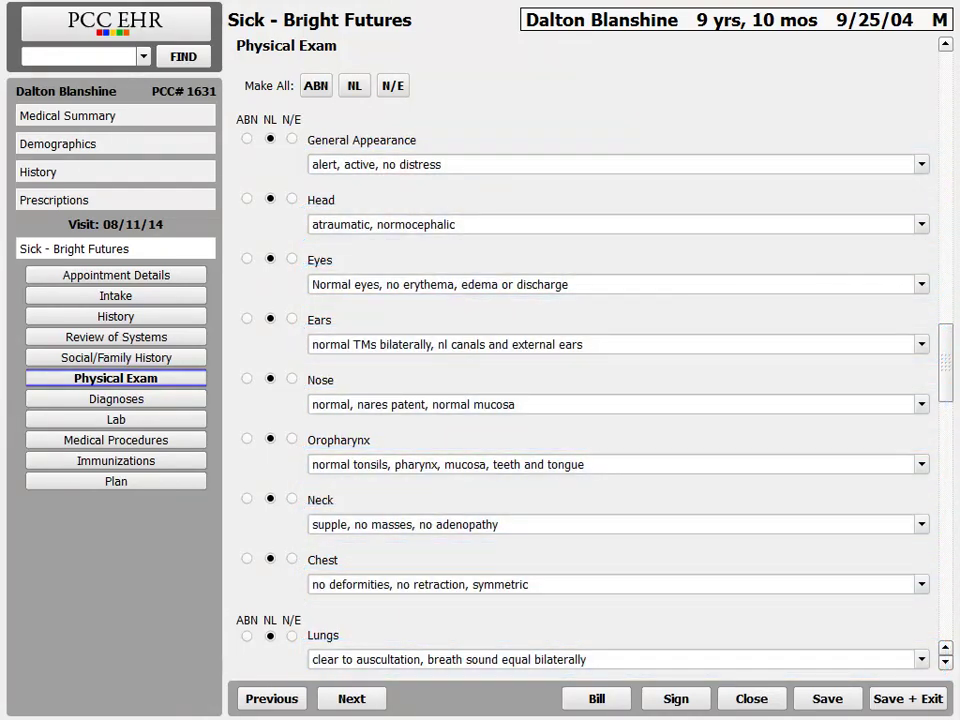
# Step: Mark Oropharynx abnormal ('abnormal note about this item') and change Eyes to 'The new normal note for eyes'
pyautogui.click(247, 439)
pyautogui.write('abnormal note about this item')
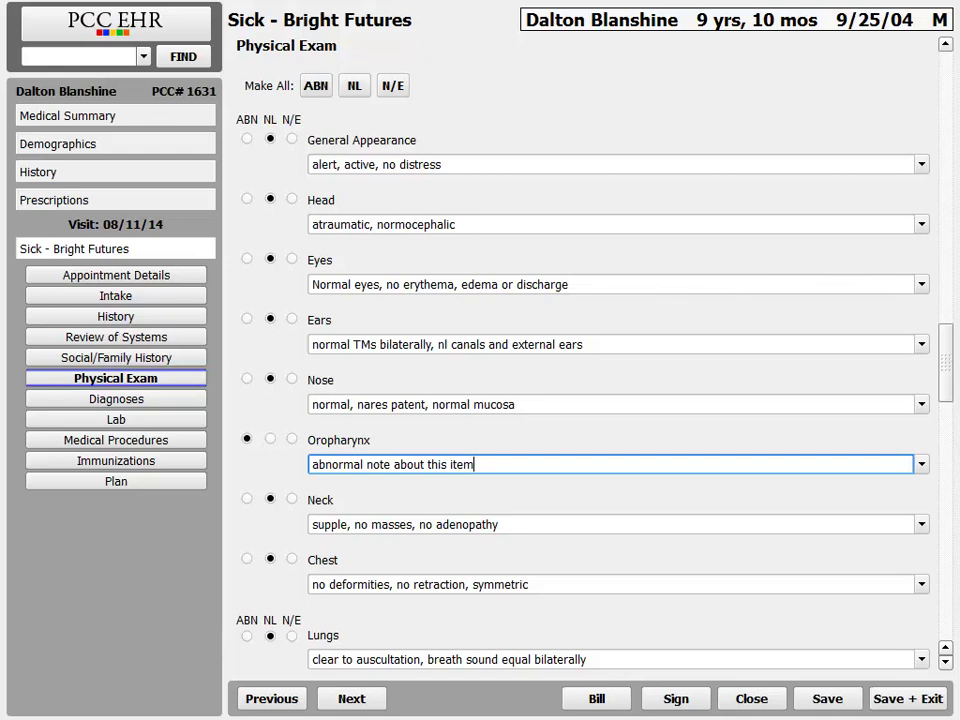
pyautogui.hotkey('shift', 'Tab')
pyautogui.hotkey('shift', 'Tab')
pyautogui.hotkey('shift', 'Tab')
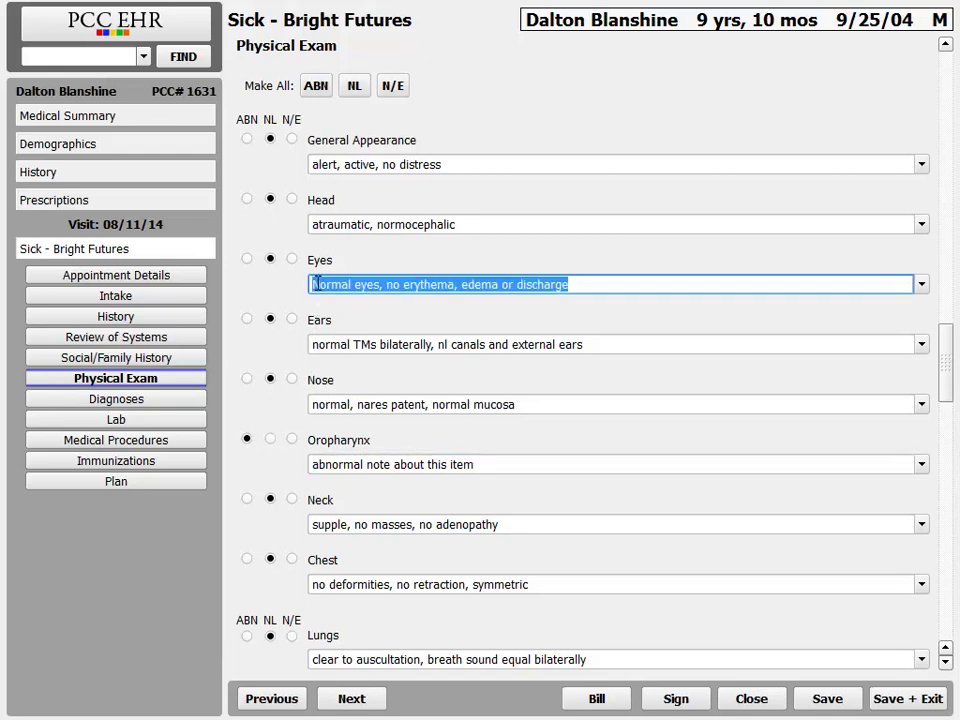
pyautogui.write('The new normal note for eyes')
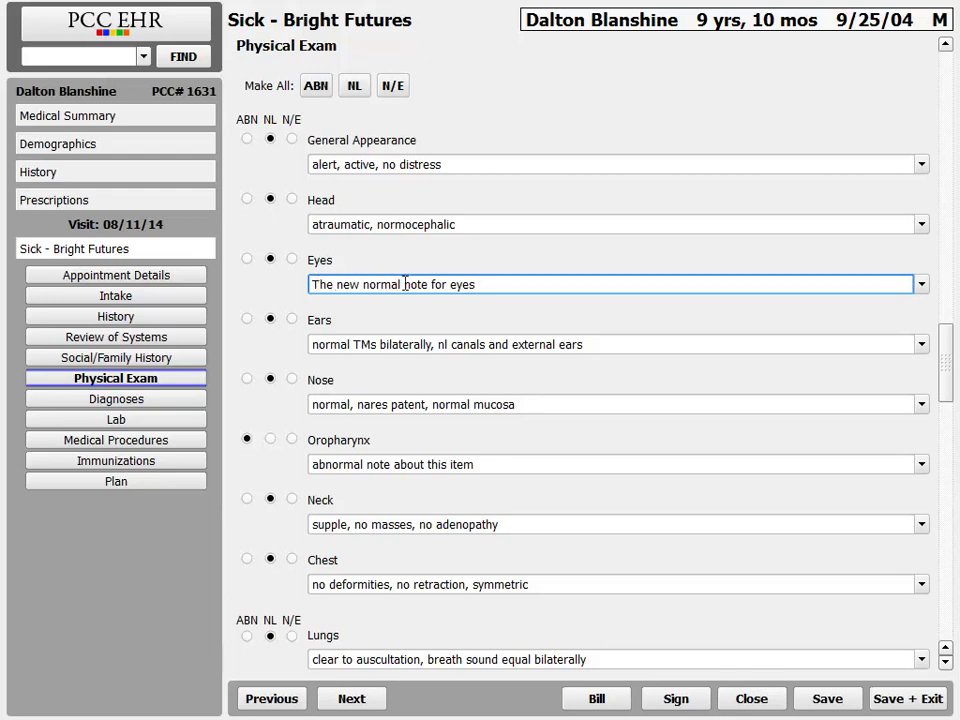
# Step: Save 'The new normal note for eyes' as the Eyes normal auto-note
pyautogui.rightClick(462, 286)
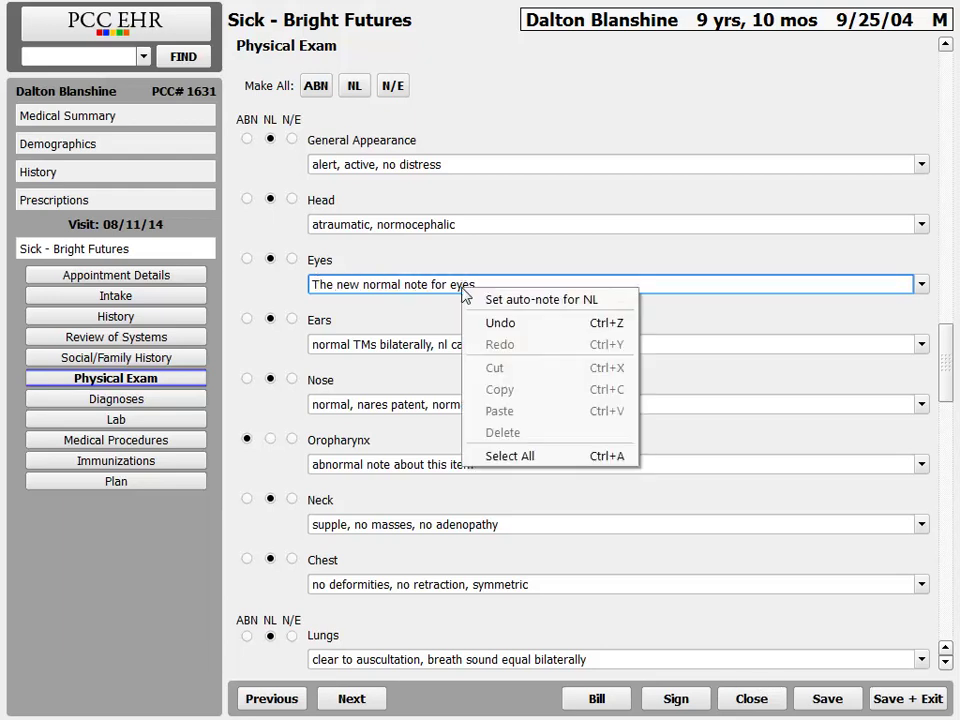
pyautogui.click(512, 302)
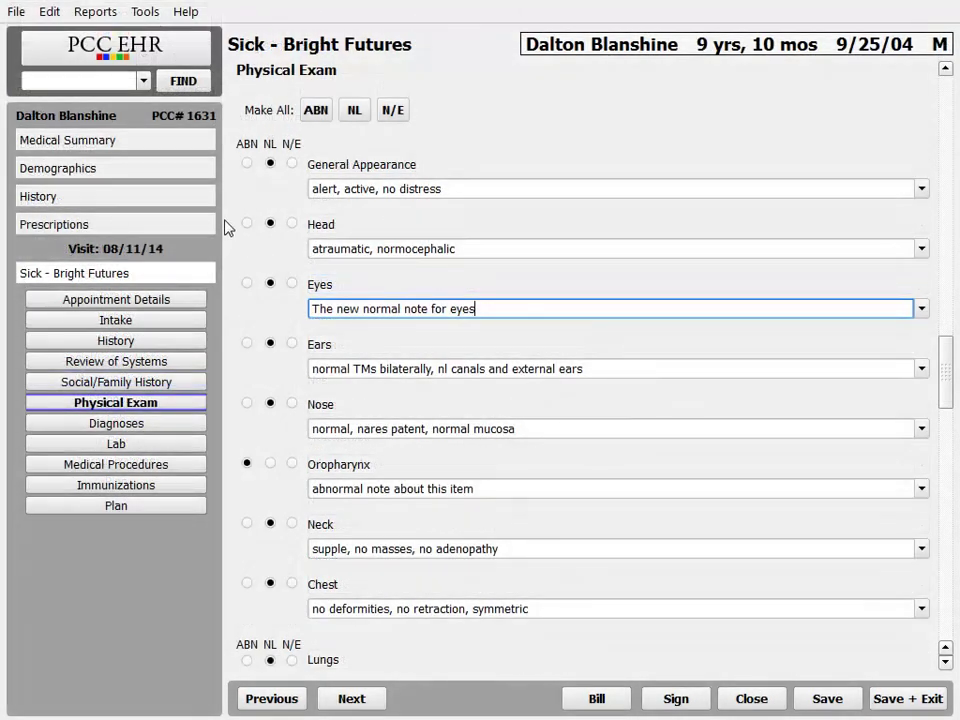
# Step: Load the '6 Mo Well - (client v. I) Bright Futures' protocol in Auto-Notes Configuration
pyautogui.click(146, 14)
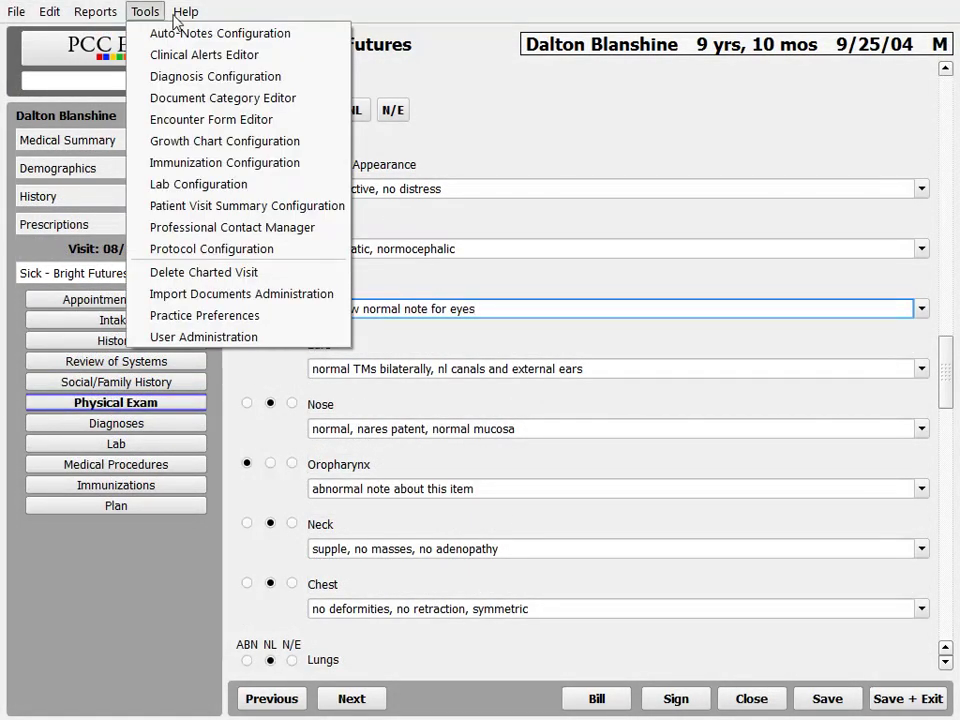
pyautogui.click(166, 32)
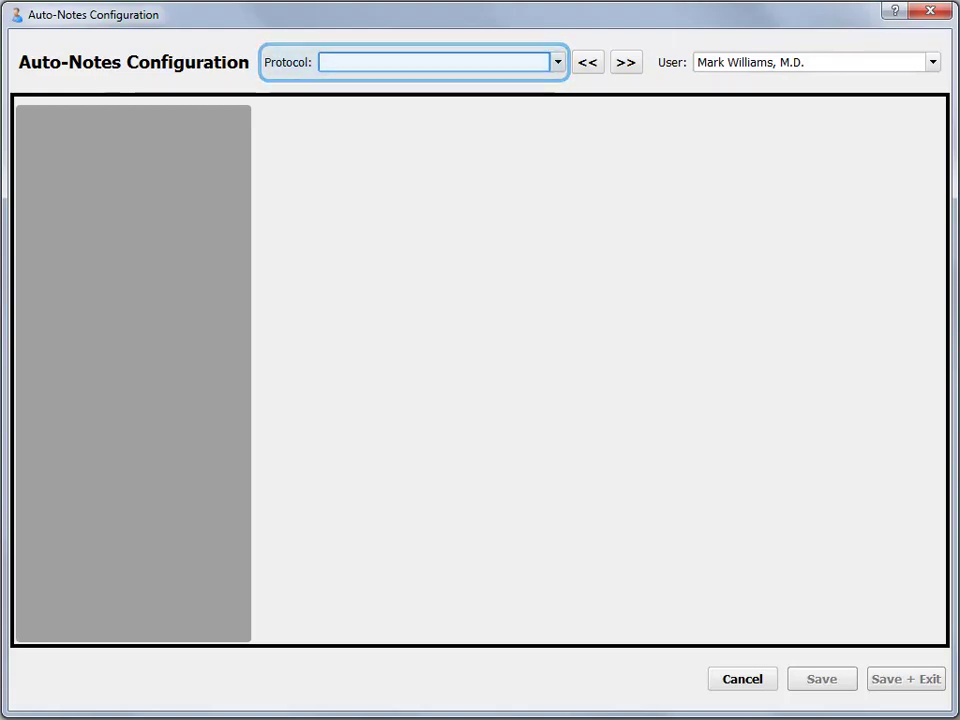
pyautogui.write('6')
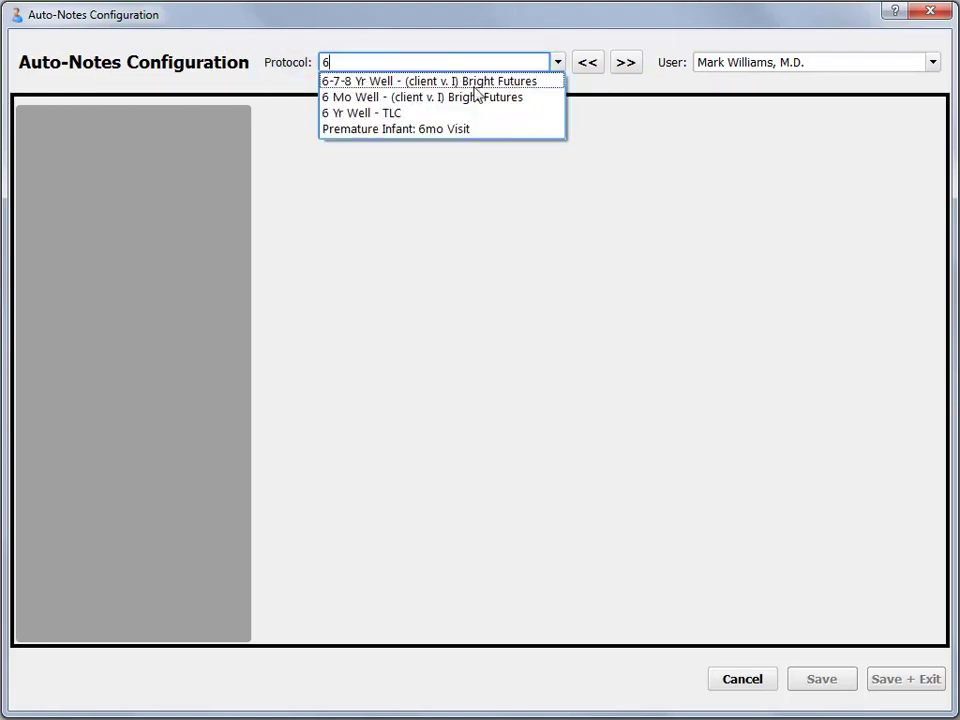
pyautogui.click(476, 98)
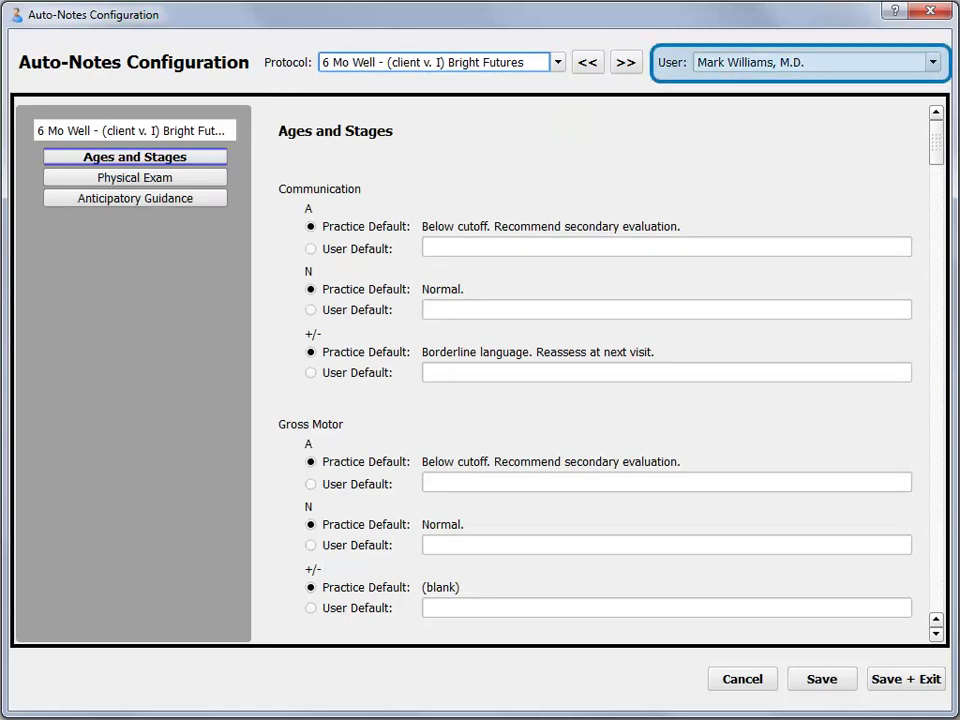
# Step: For Practice Defaults, append 'Add items here.' to the Head/Fontanelle normal exam note
pyautogui.click(905, 66)
pyautogui.click(784, 96)
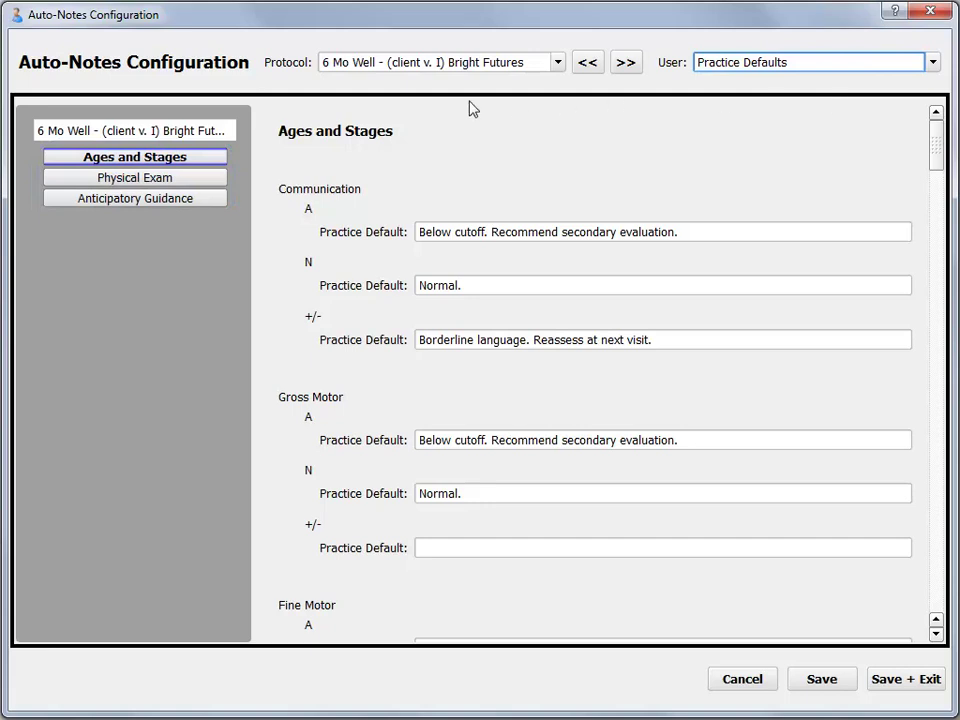
pyautogui.click(100, 179)
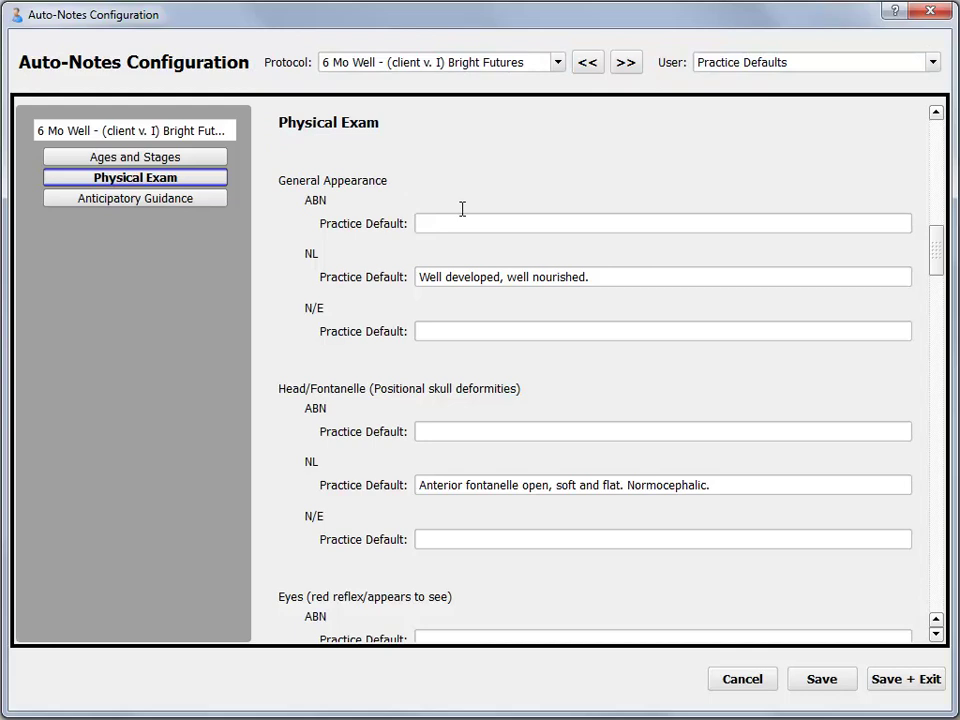
pyautogui.click(754, 484)
pyautogui.write('Add items here.')
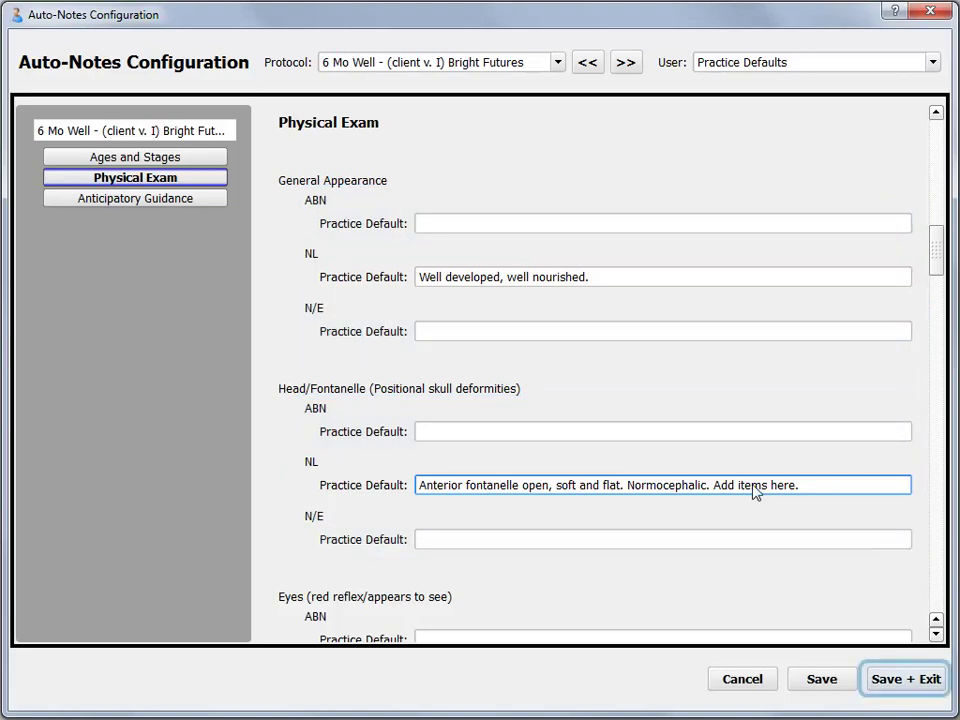
# Step: Save and exit the Auto-Notes Configuration, back to the Physical Exam
pyautogui.click(914, 681)
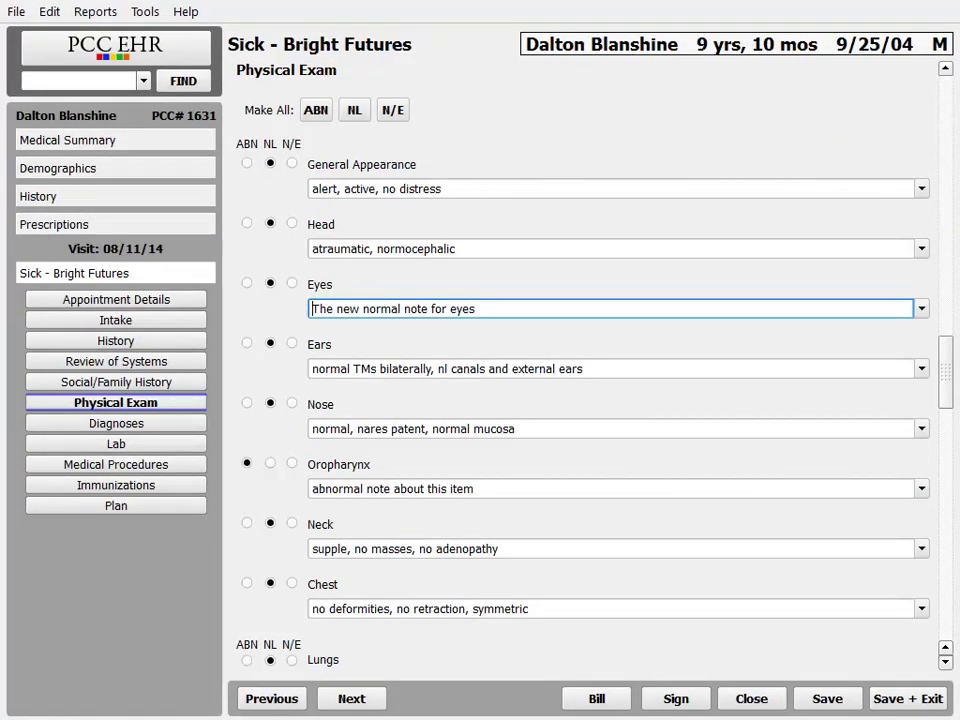